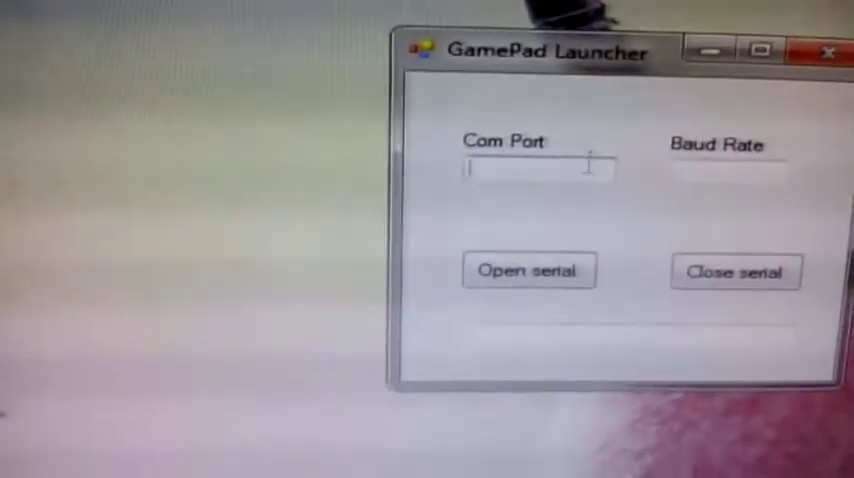
type("COM1")
Step: Enter COM1 as the Com Port and 9600 as the Baud Rate
key("Tab")
type("9600")
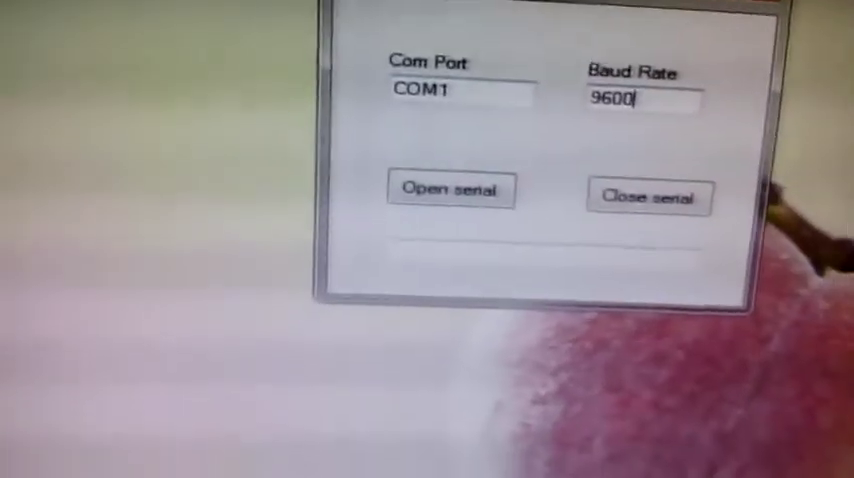